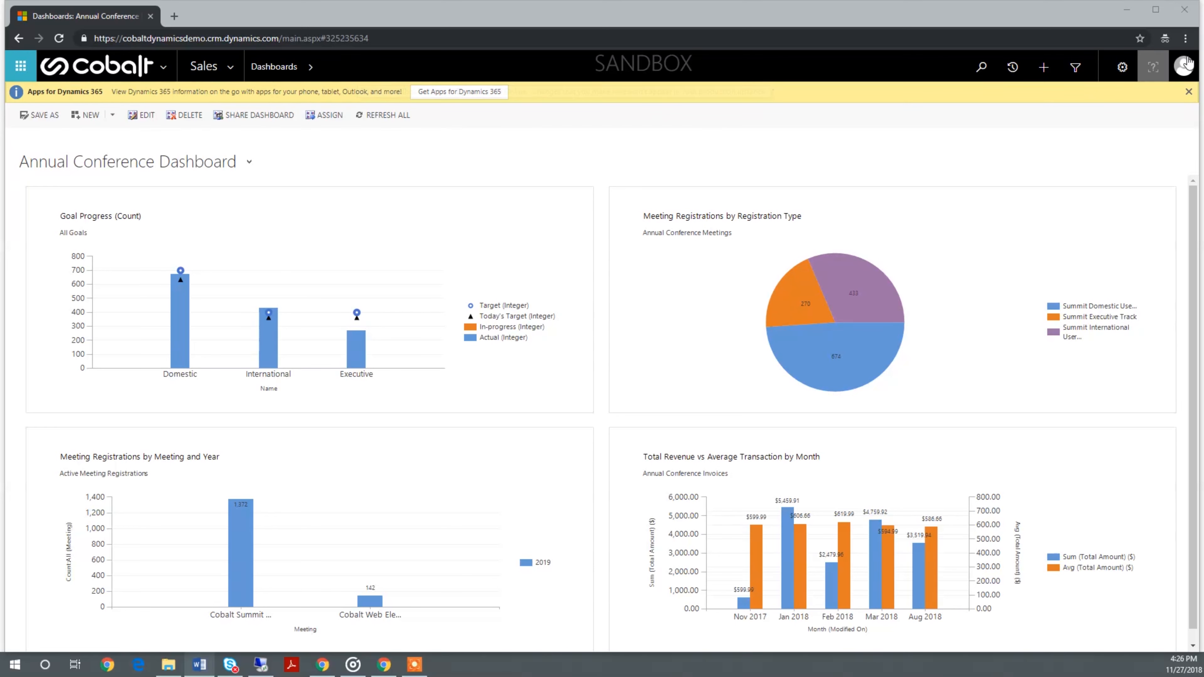
- Dismiss all the notification banners above the Annual Conference Dashboard
left_click(1188, 92)
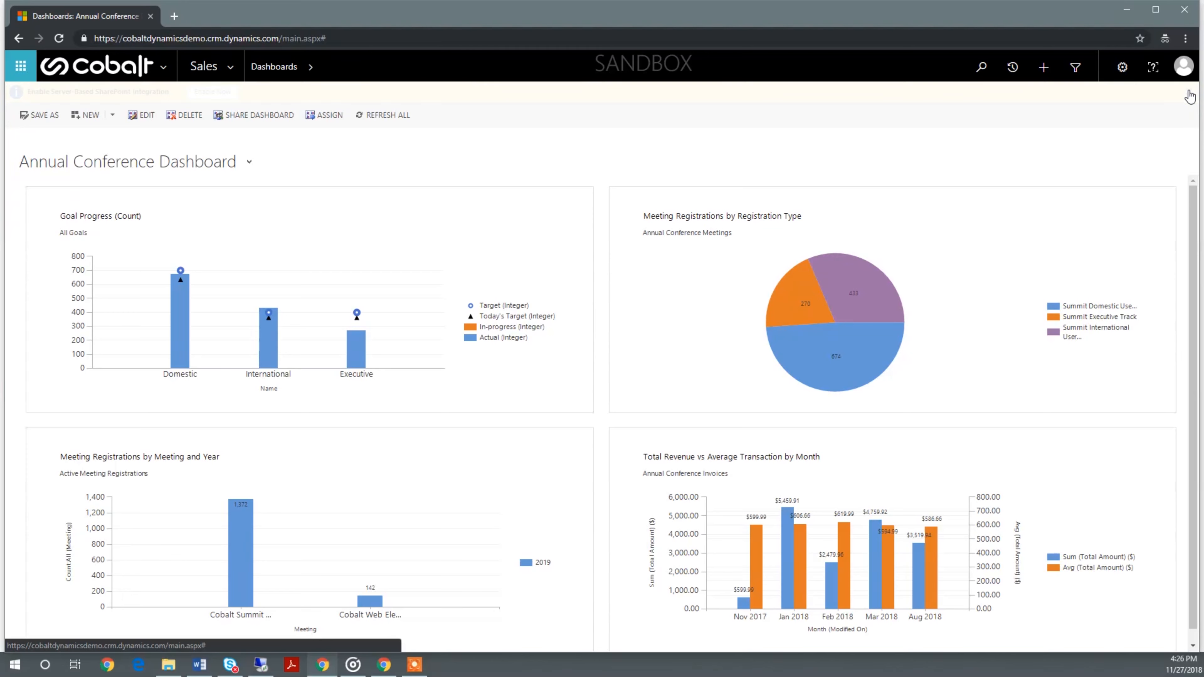
left_click(1190, 92)
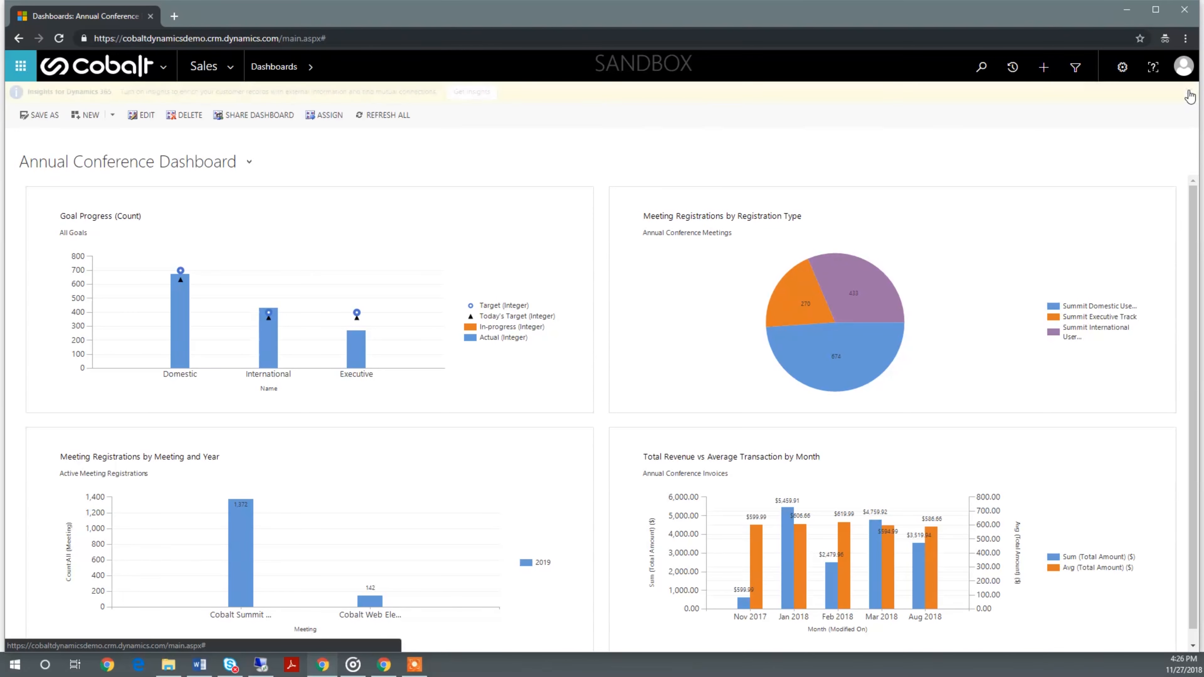
left_click(1189, 93)
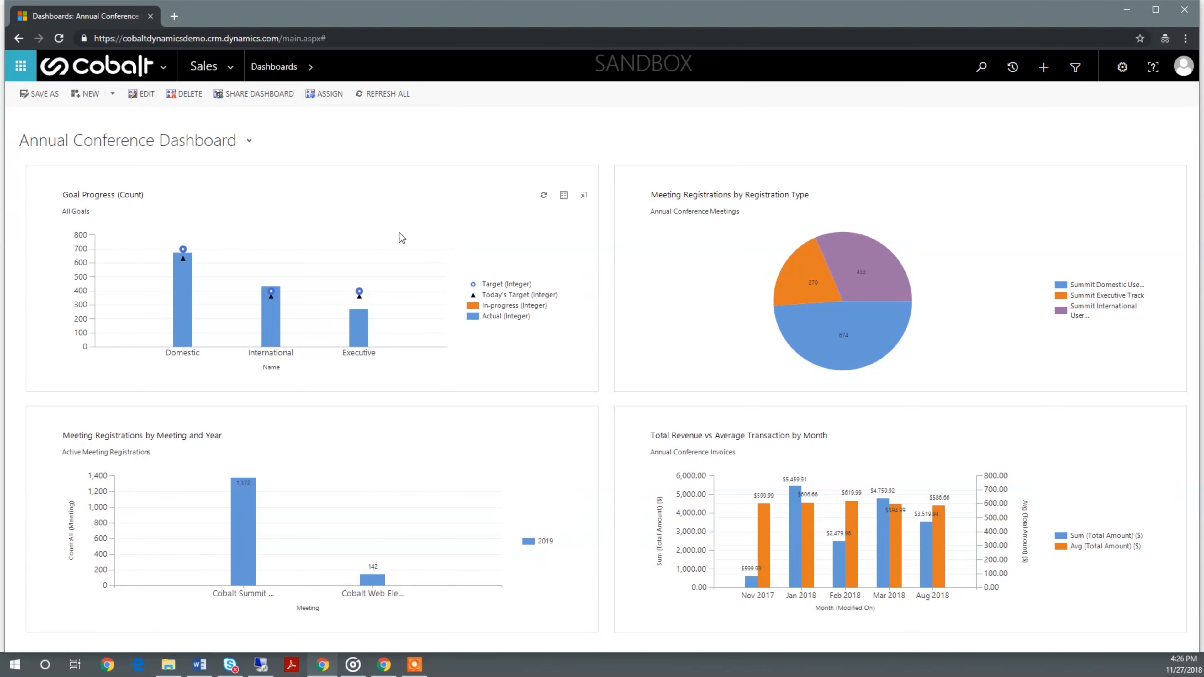
- Go to the Marketing area's campaigns and open the Membership Acquisition: Summit Attendees campaign
left_click(237, 65)
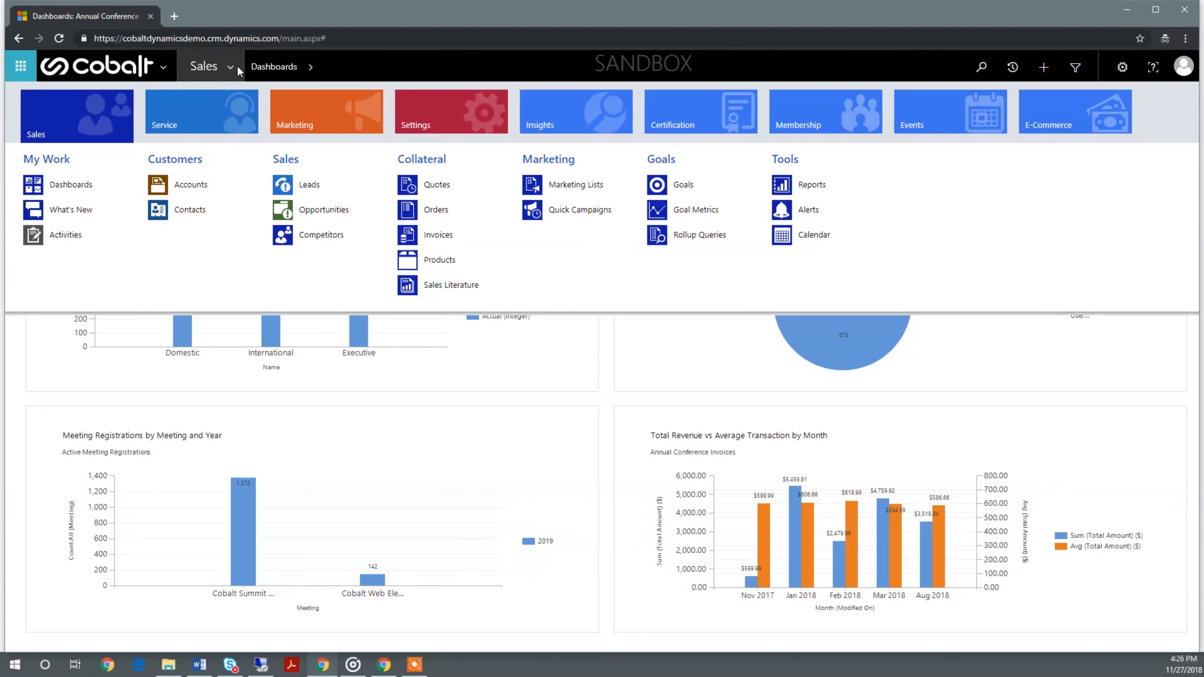
left_click(192, 107)
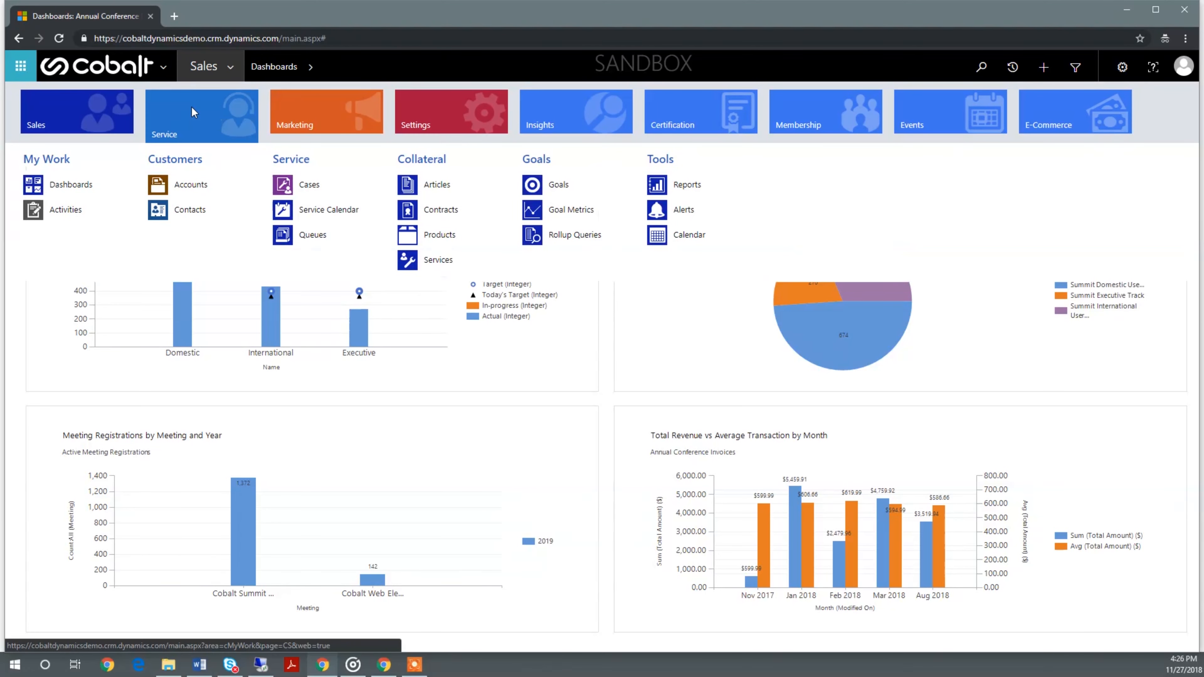
left_click(323, 114)
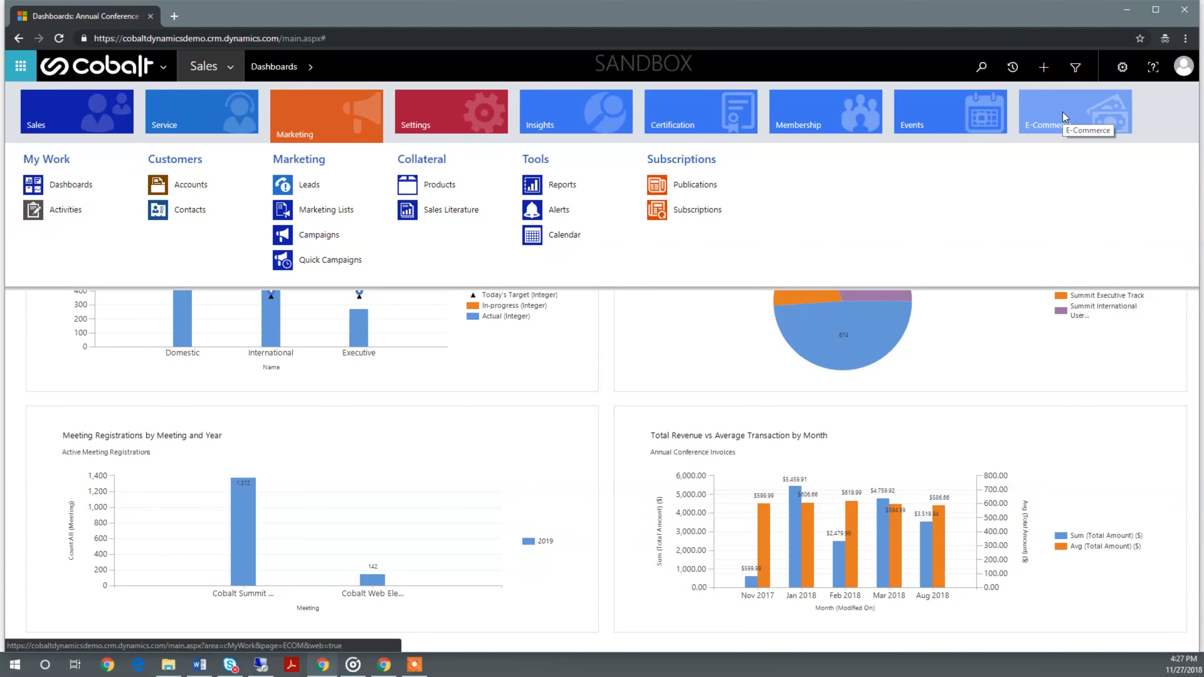
left_click(313, 236)
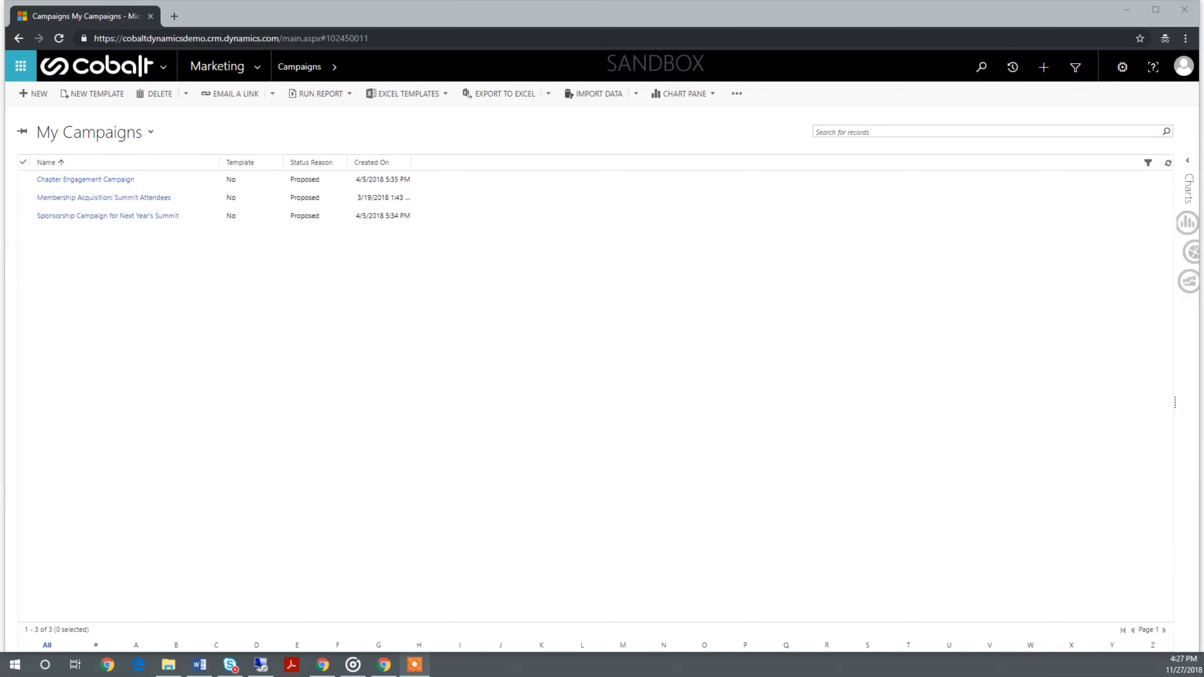
double_click(186, 197)
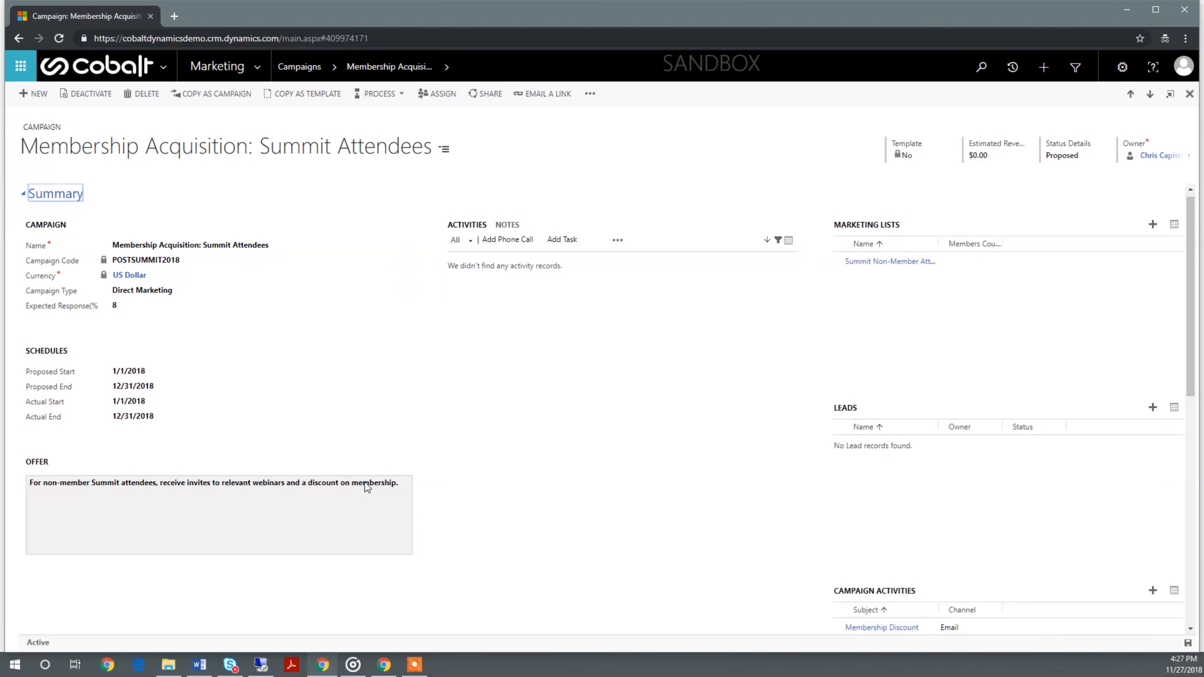
- Review the campaign's offer, marketing list and email activities, and open the Membership Discount - DRAFT activity
left_click(399, 484)
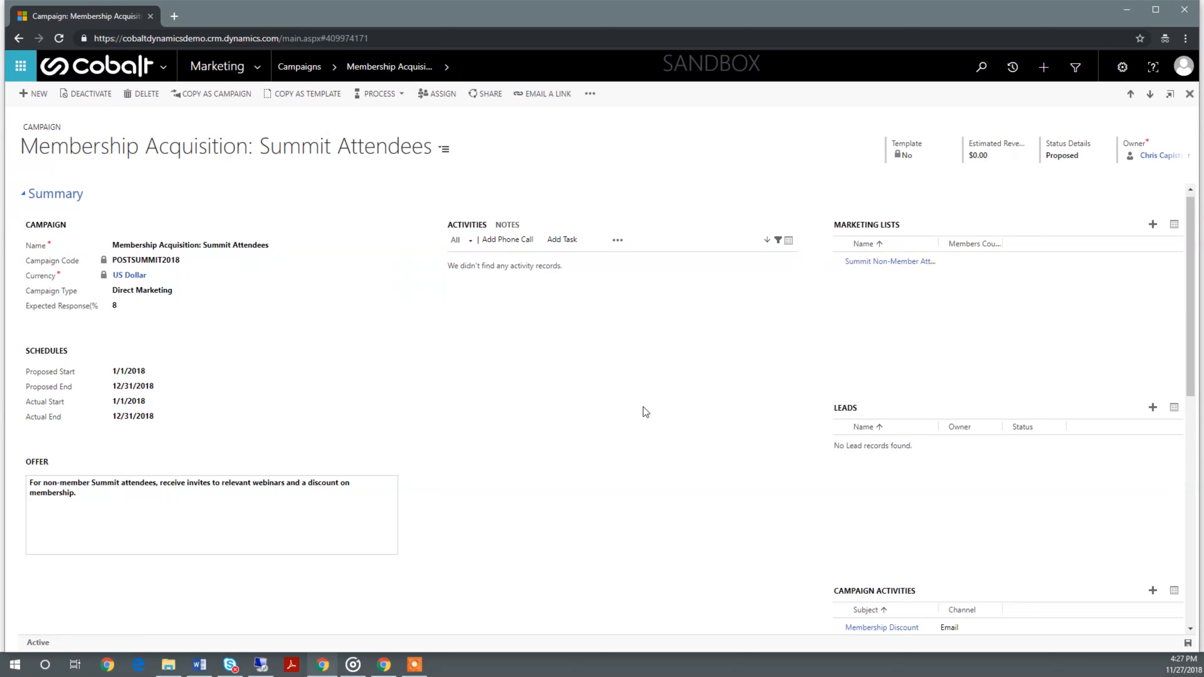
left_click(1008, 263)
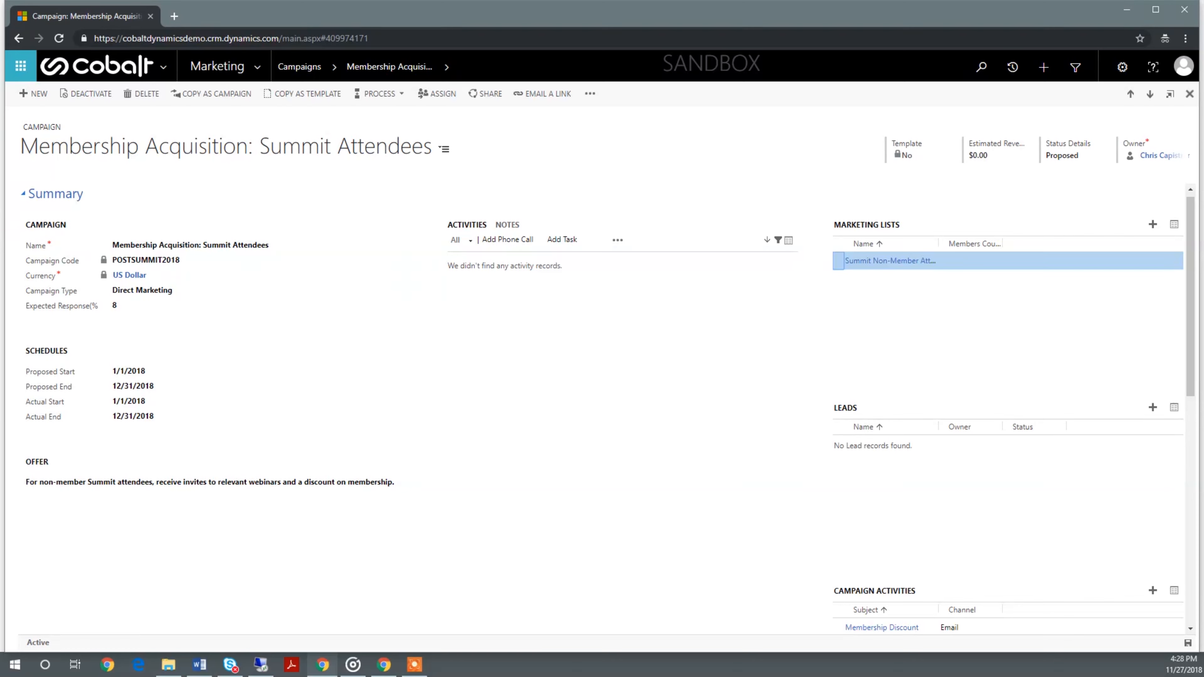
scroll(1121, 527, "down", 5)
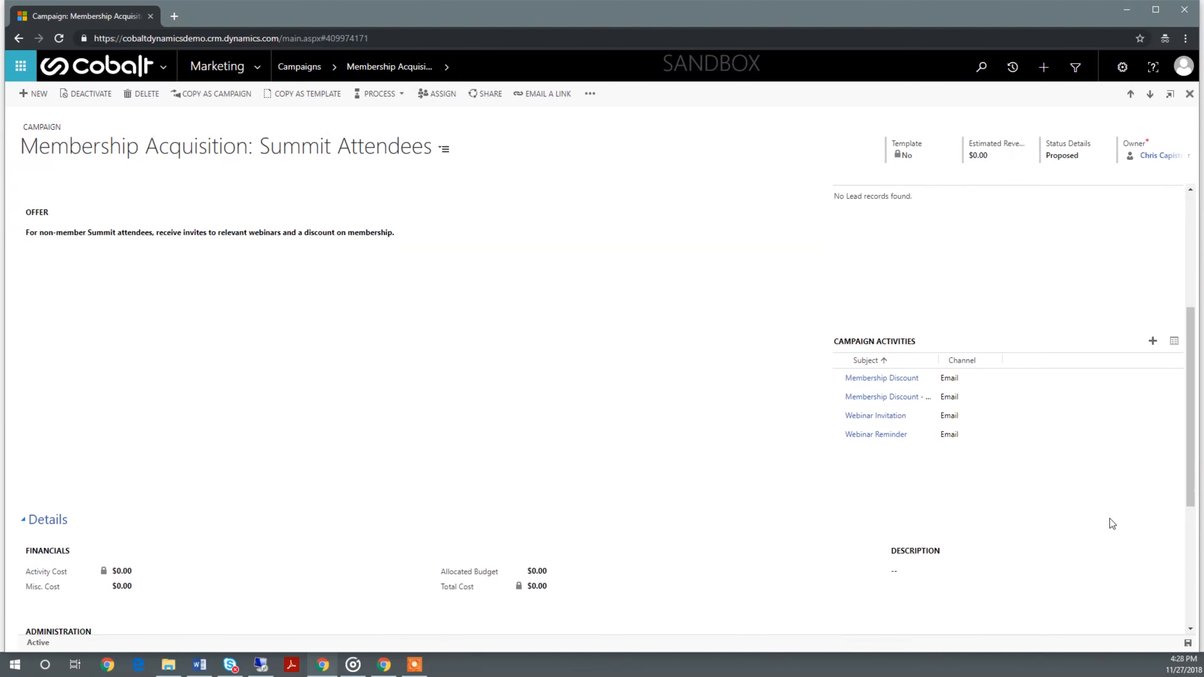
left_click(990, 413)
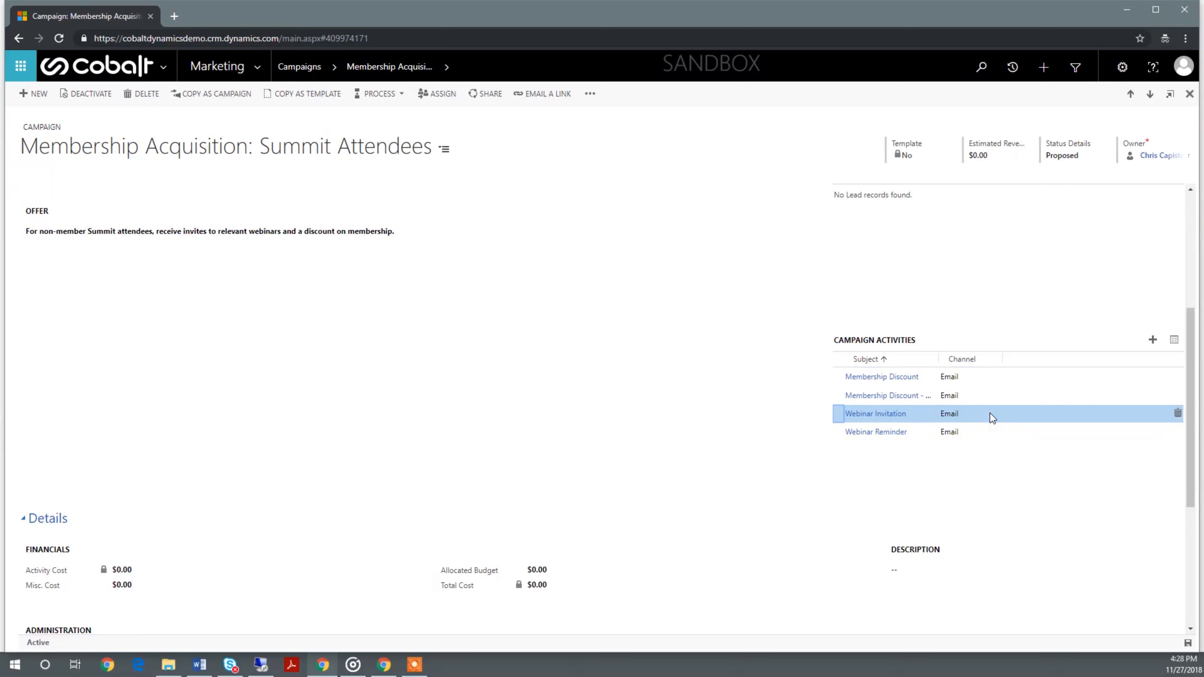
left_click(983, 434)
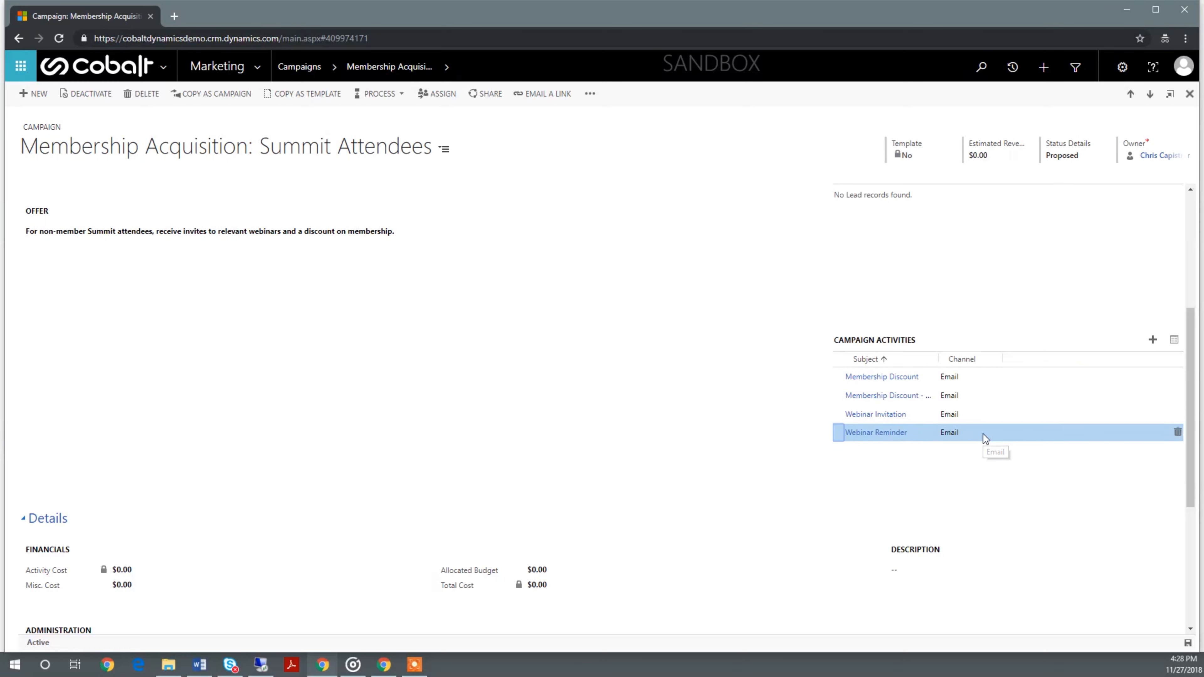
left_click(978, 396)
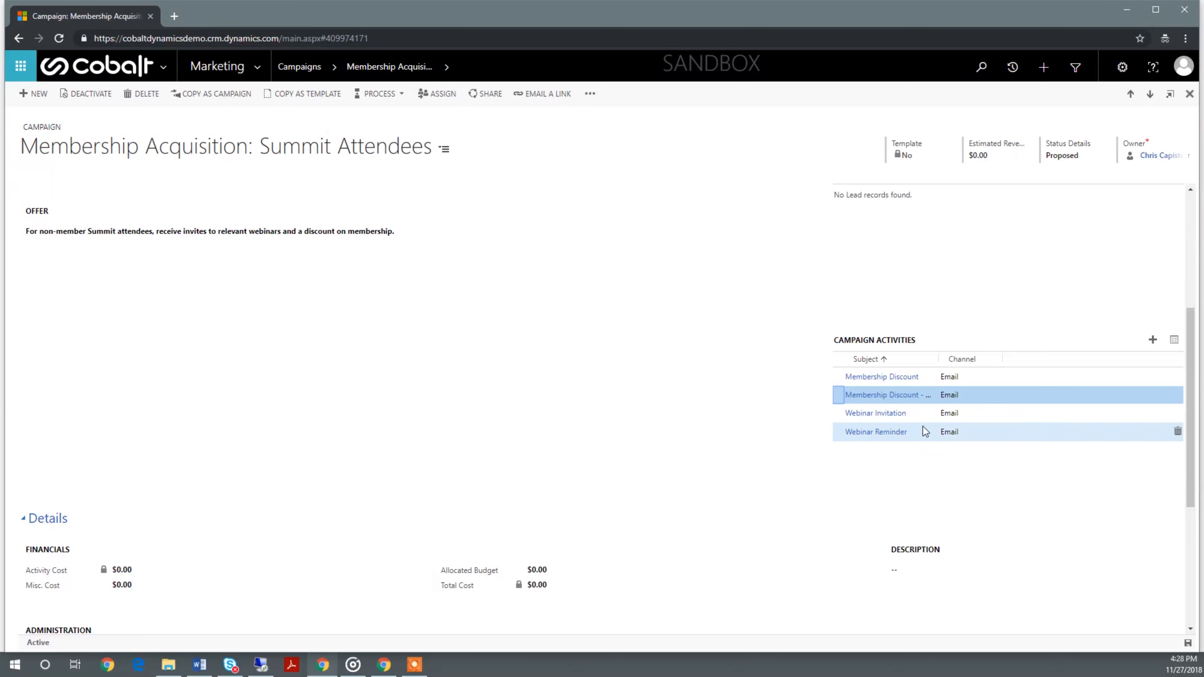
double_click(971, 395)
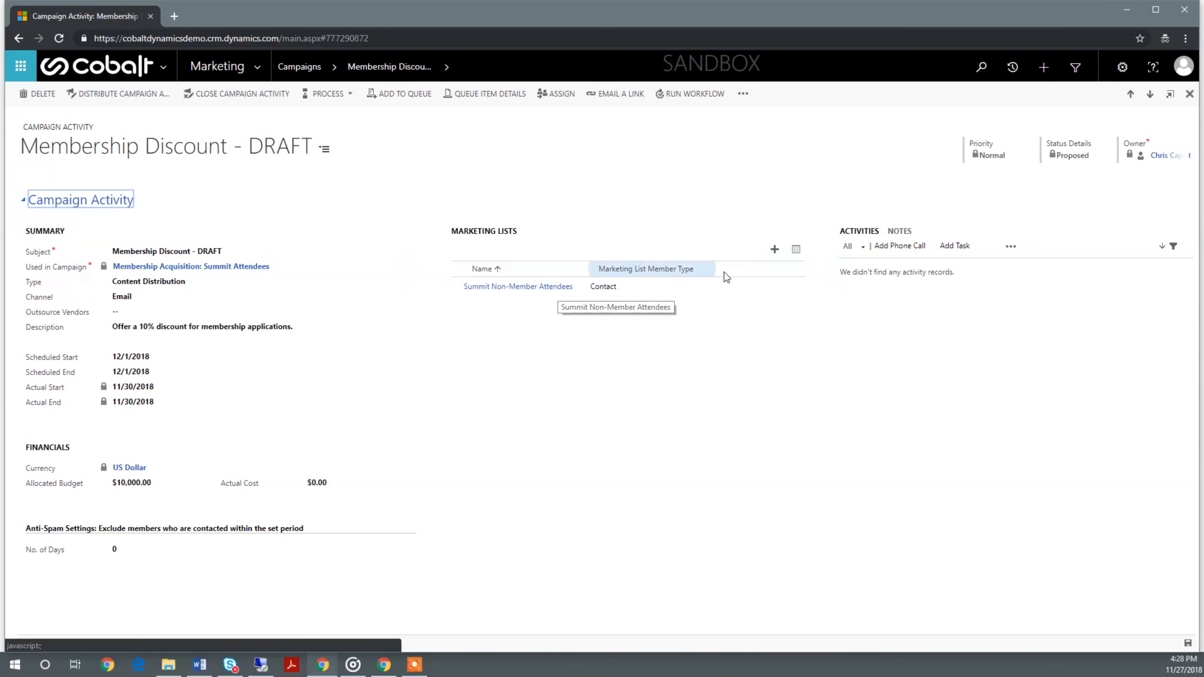
- Examine the member query of the Summit Non-Member Attendees marketing list, and return to the draft campaign activity
left_click(561, 290)
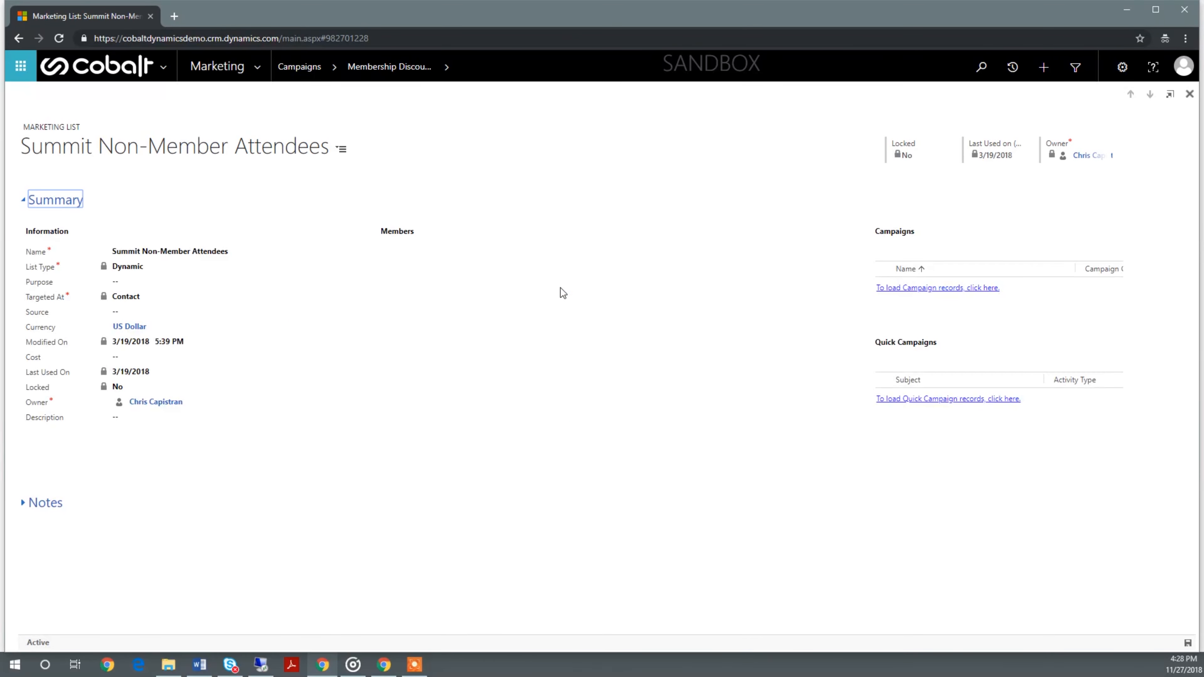
left_click(802, 250)
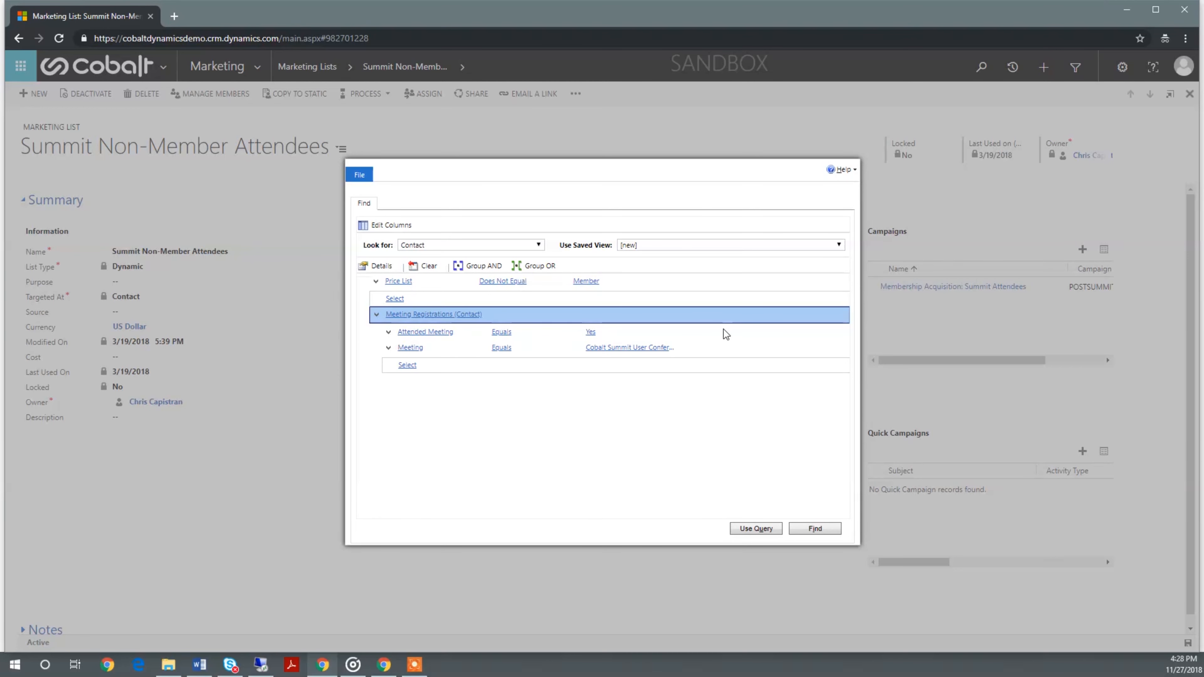
left_click(361, 180)
left_click(370, 193)
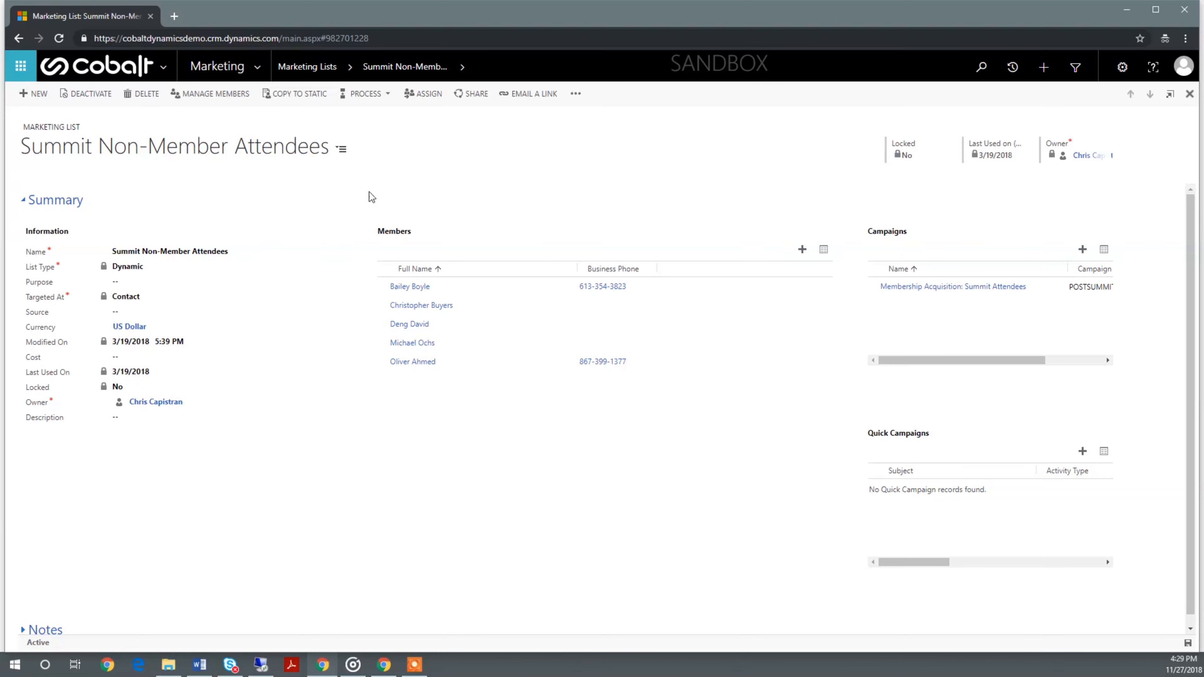
left_click(18, 38)
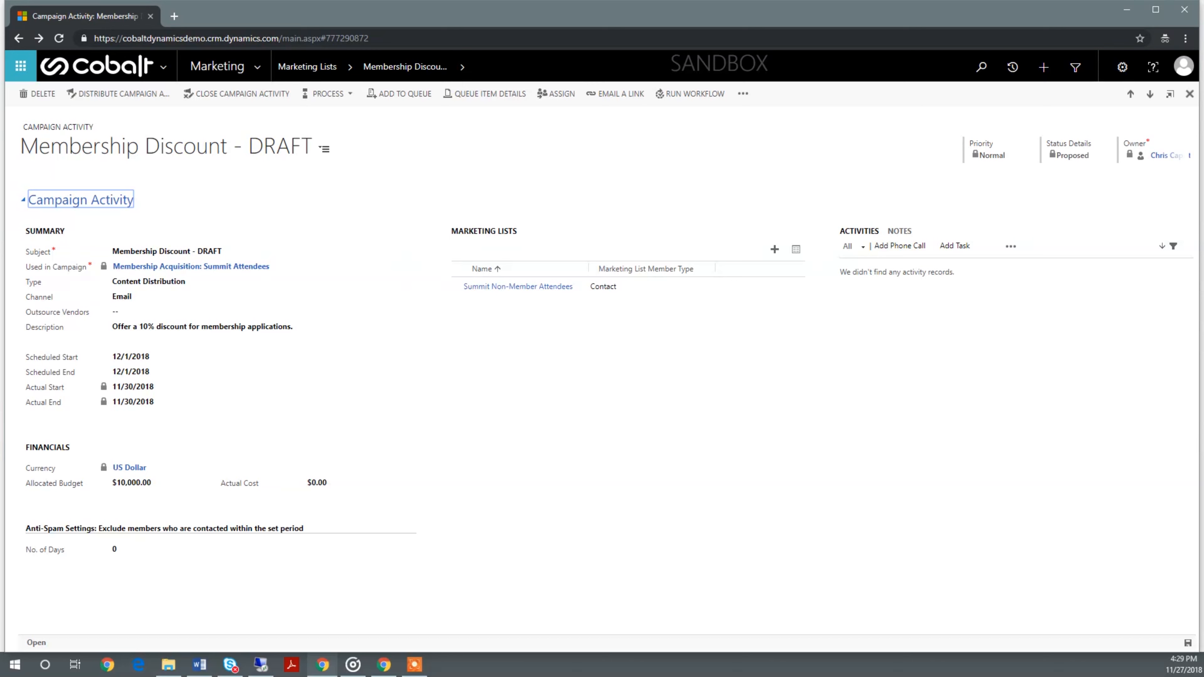
- Distribute the campaign activity as emails based on the Contact: Membership Discount template, with the messages assigned to yourself
left_click(137, 97)
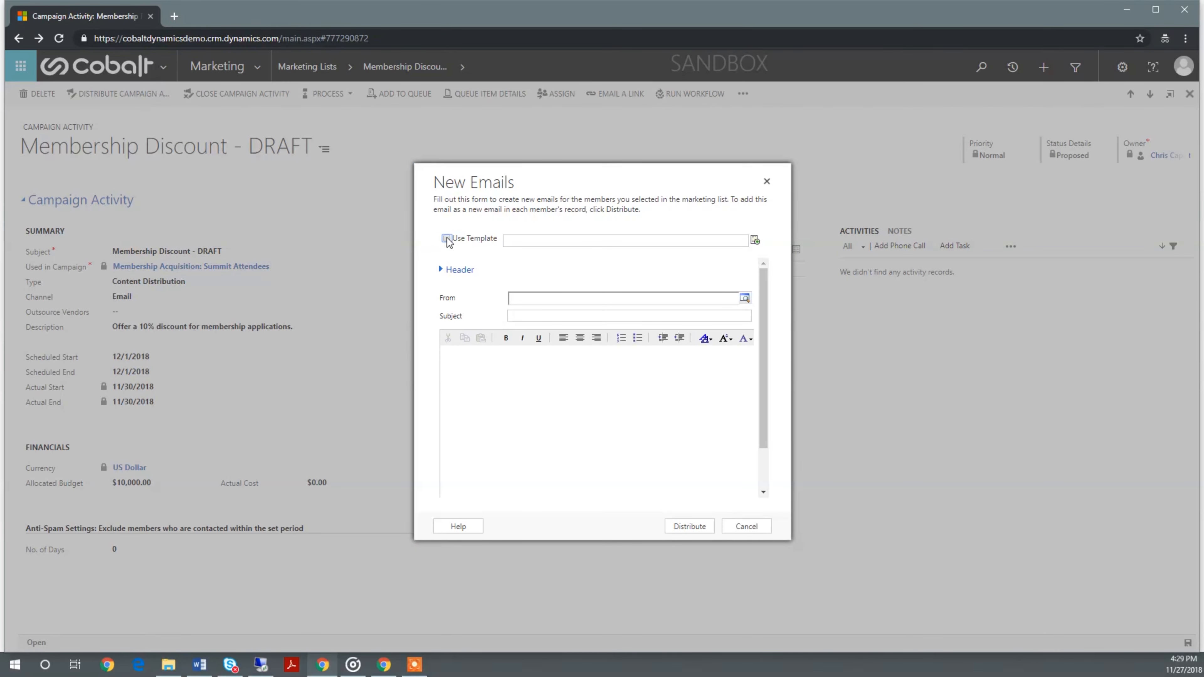
left_click(448, 239)
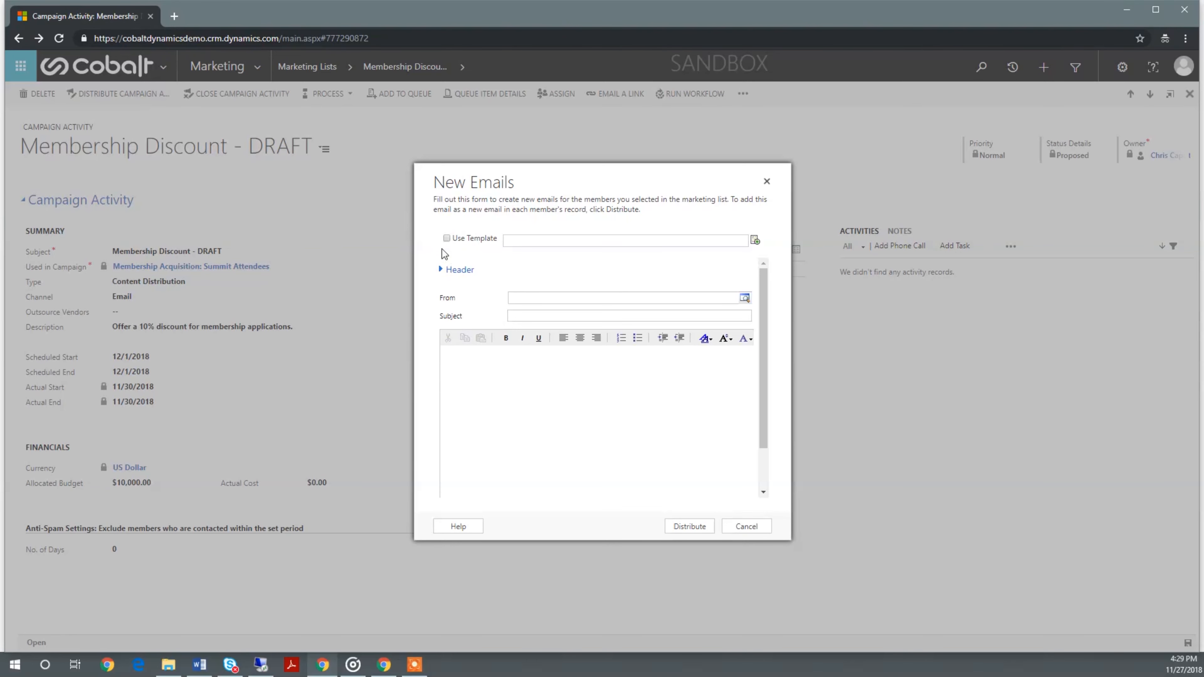
left_click(447, 238)
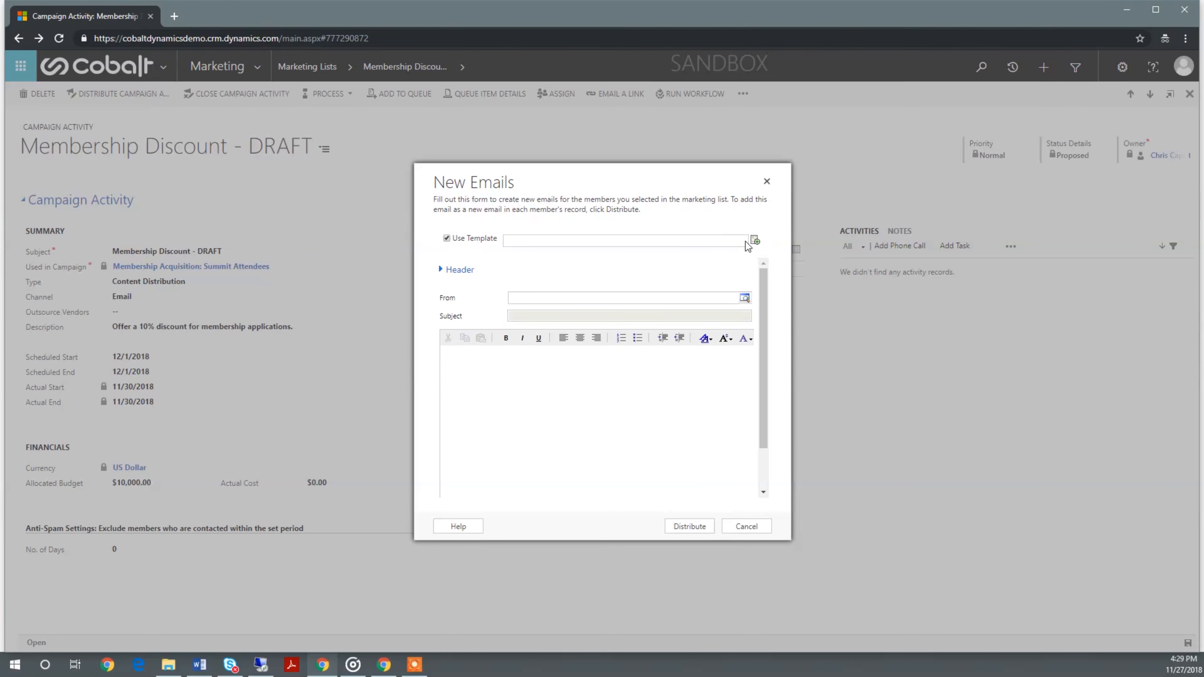
left_click(755, 240)
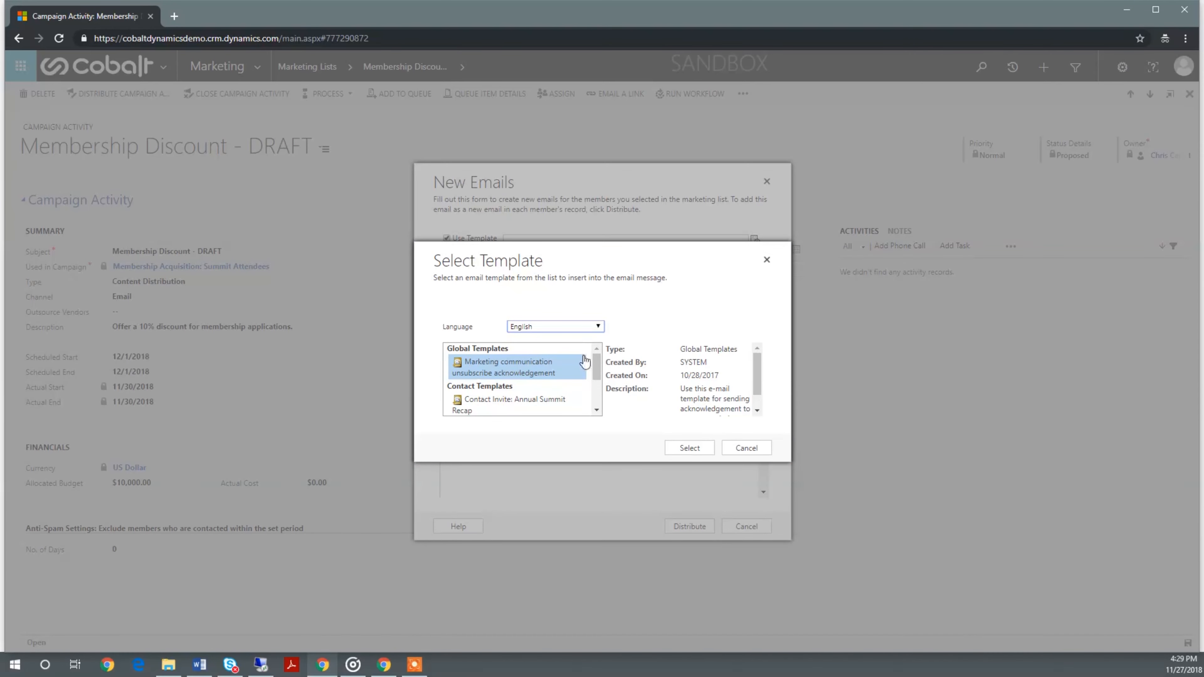
scroll(586, 359, "down", 2)
left_click(569, 379)
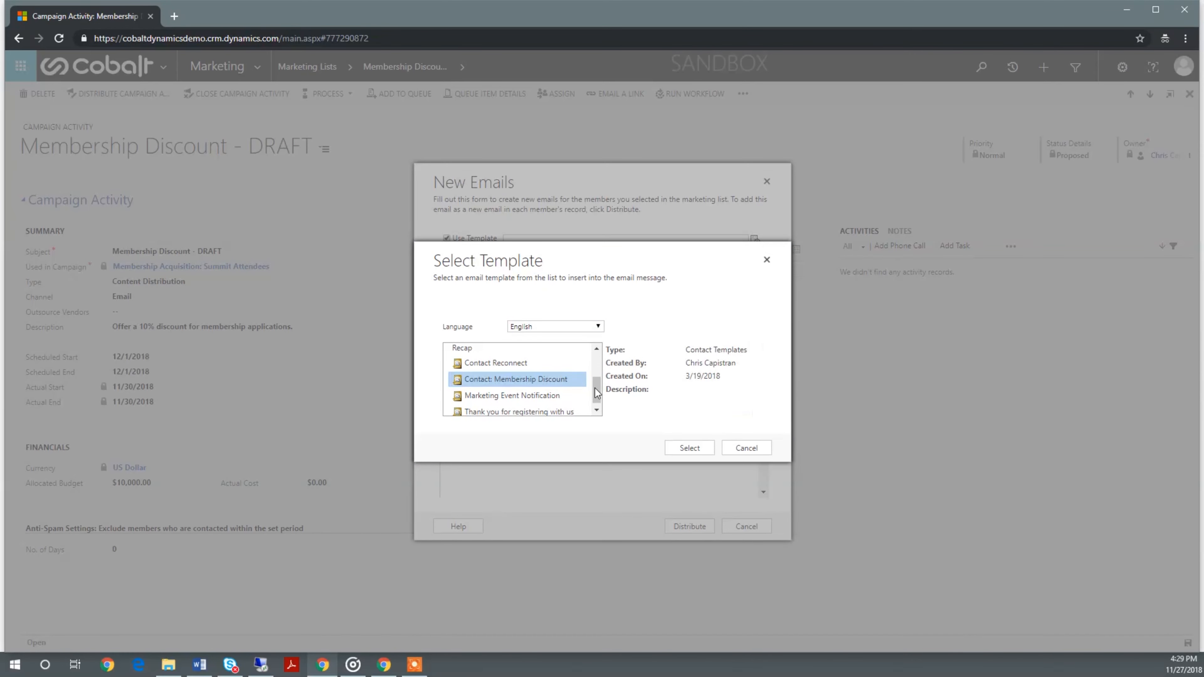
left_click(689, 449)
left_click(690, 526)
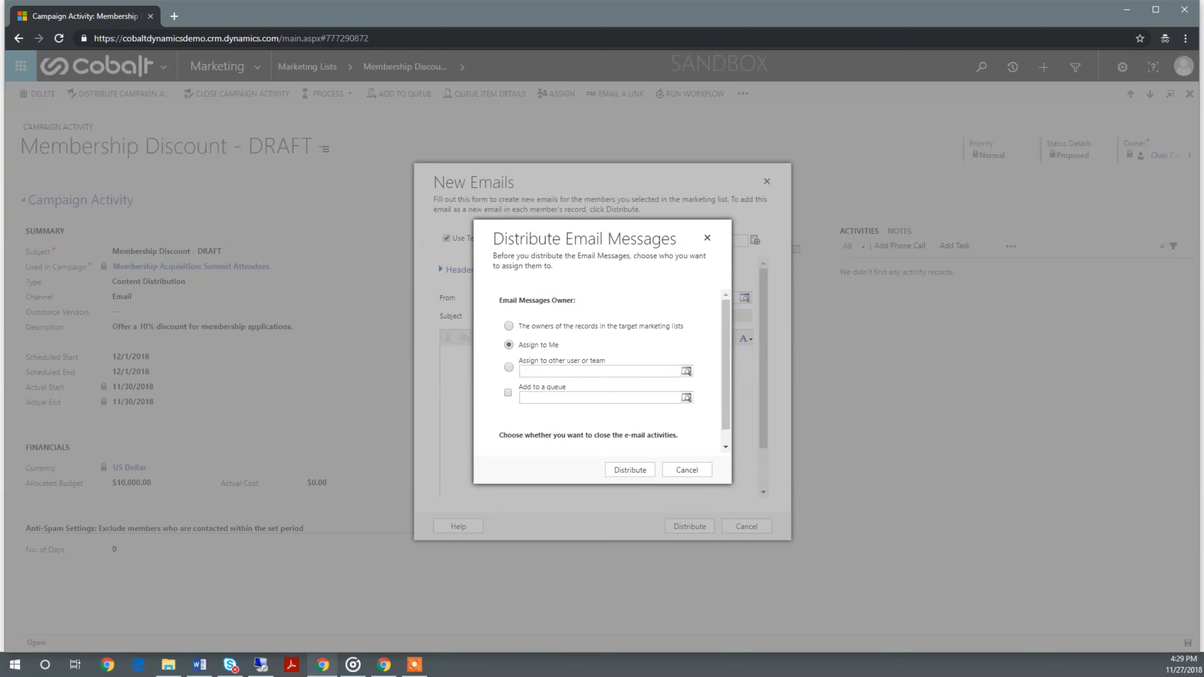
left_click(614, 470)
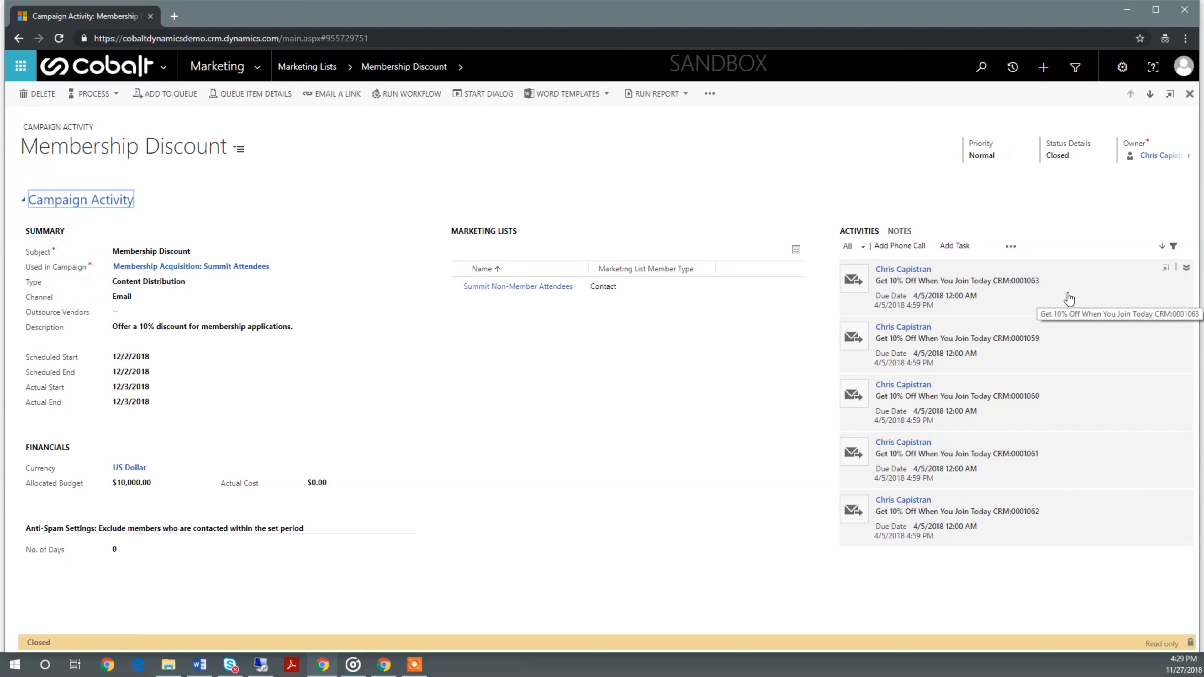
- Open the first Get 10% Off email of the Membership Discount activity and open its "when you join today" link in a new window
left_click(1166, 270)
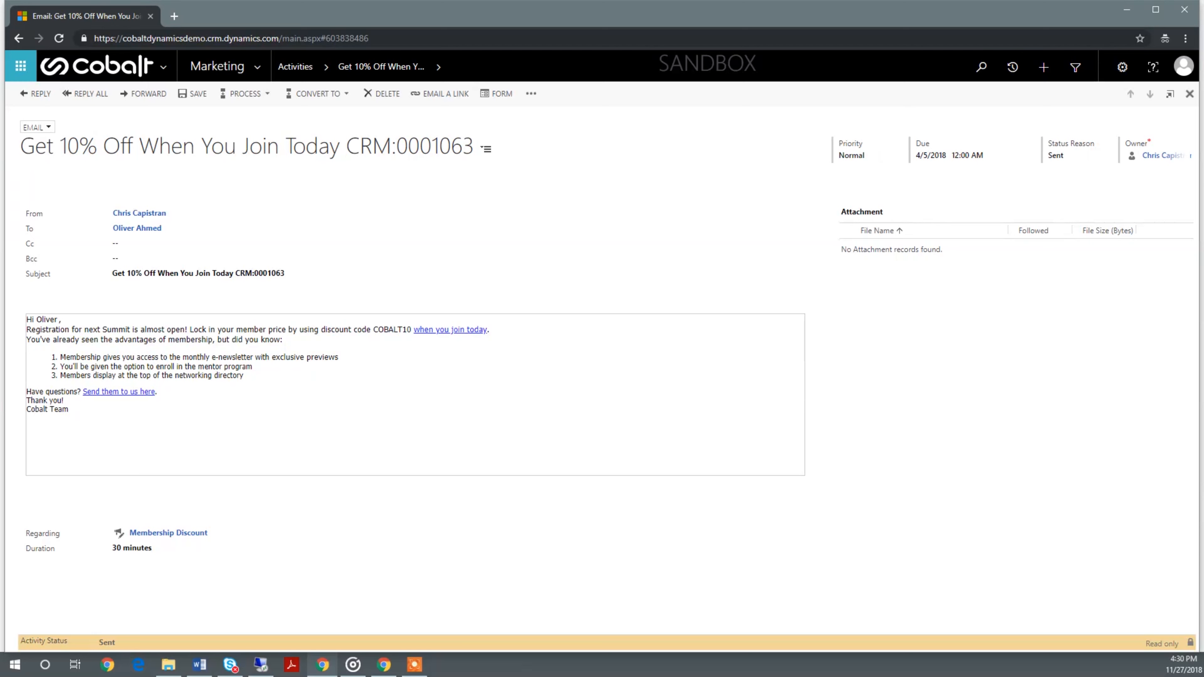
right_click(428, 332)
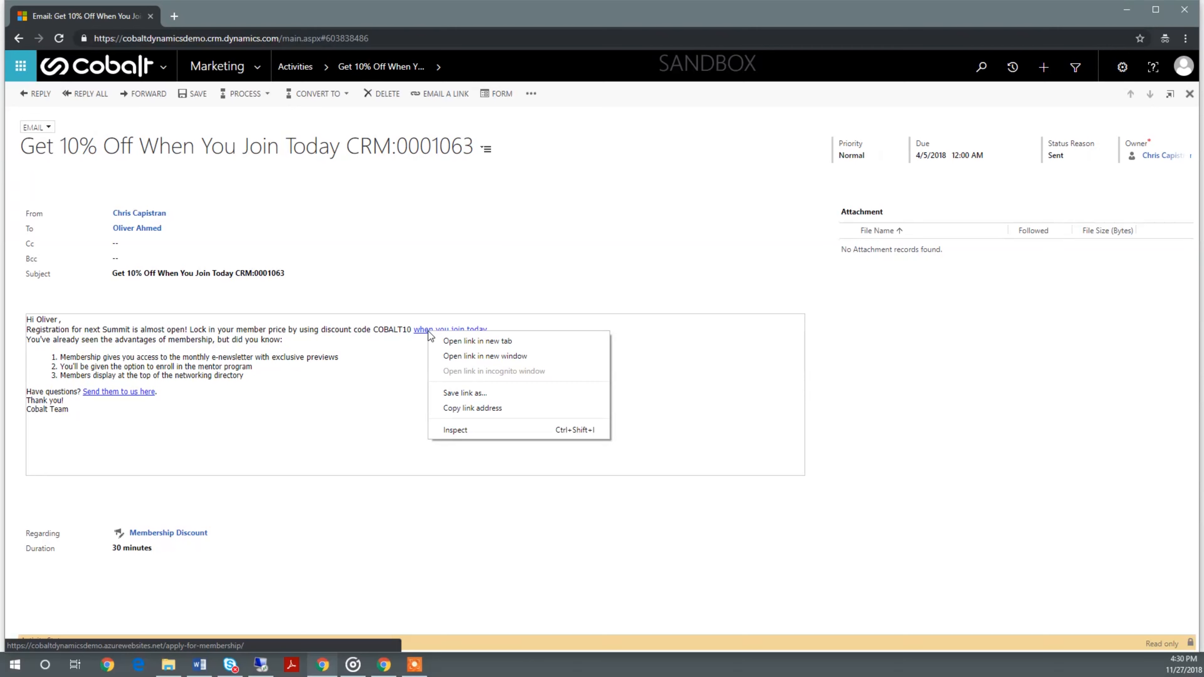
left_click(456, 356)
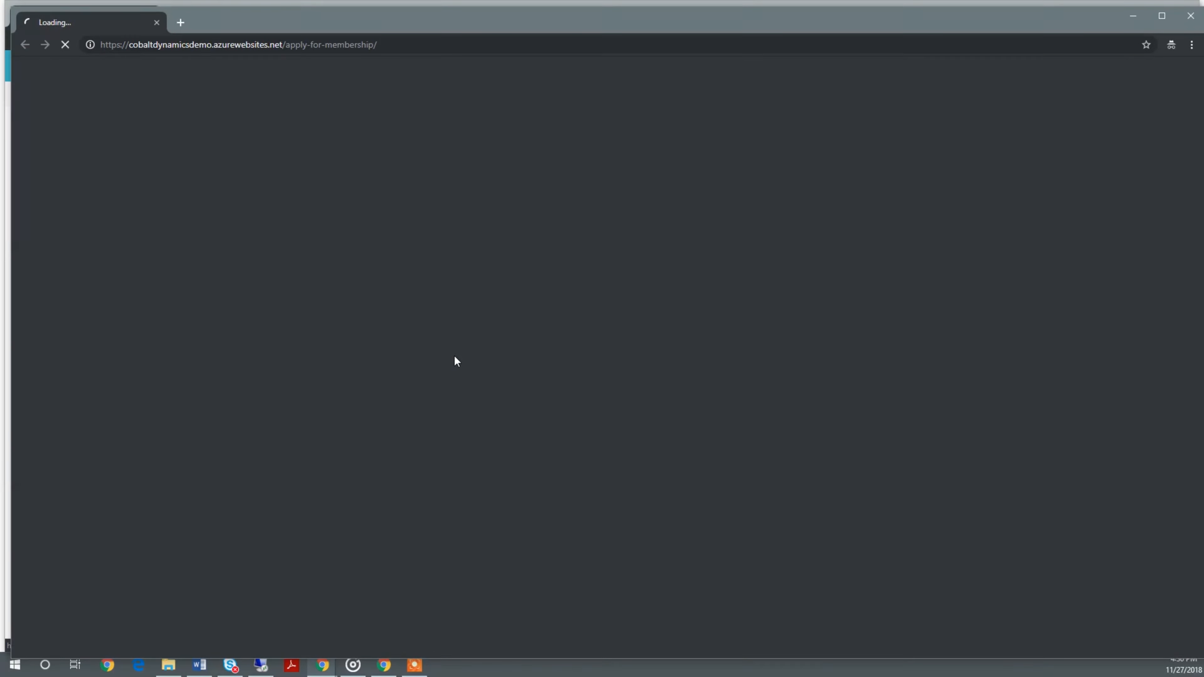